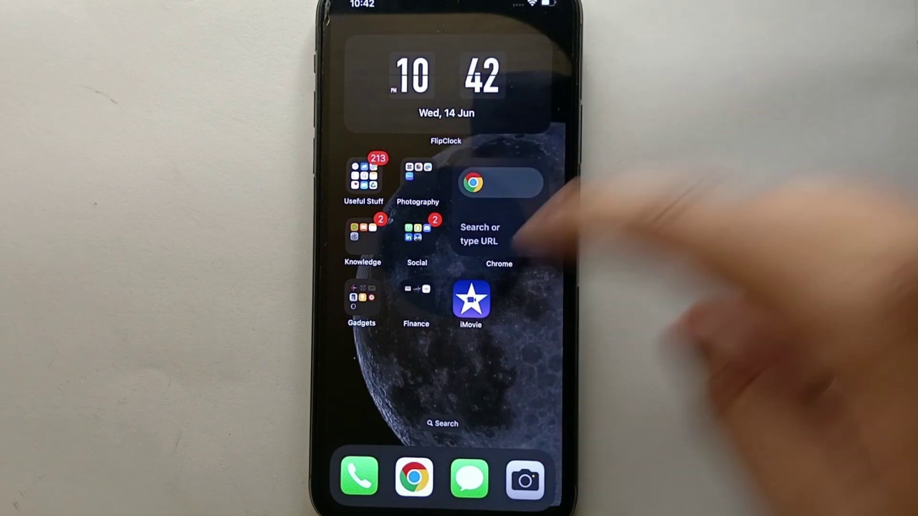
Launch iMovie and start a new Movie project to open the Moments media picker
click(471, 300)
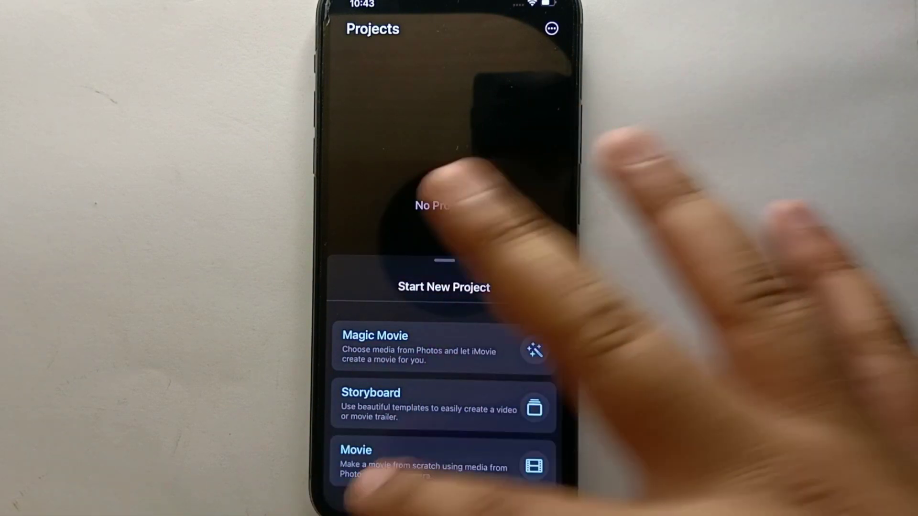
click(398, 459)
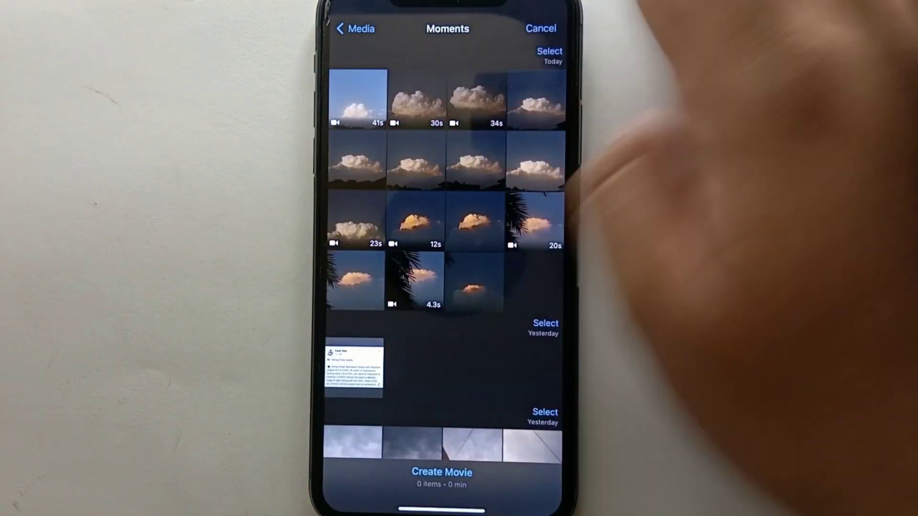
Select six cloud clips in the first two rows, then deselect them all
click(416, 101)
click(476, 100)
click(535, 100)
click(535, 162)
click(476, 162)
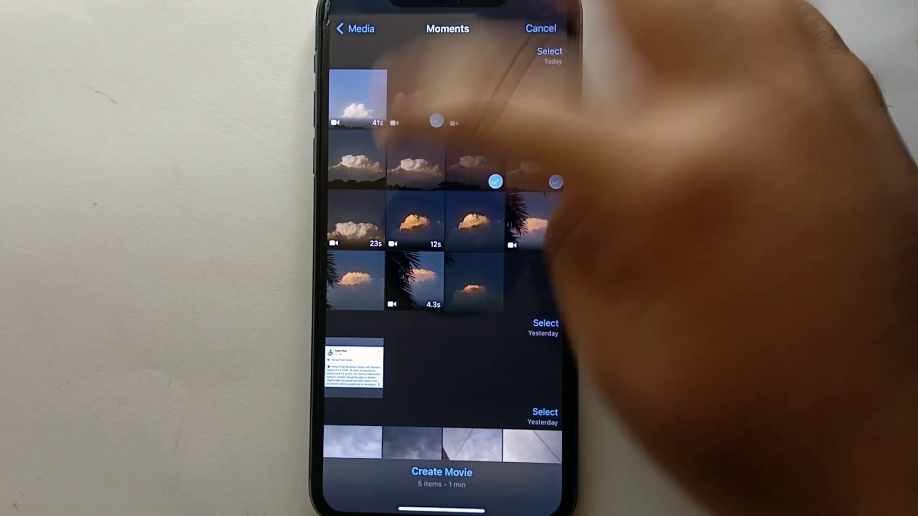
click(416, 161)
click(416, 162)
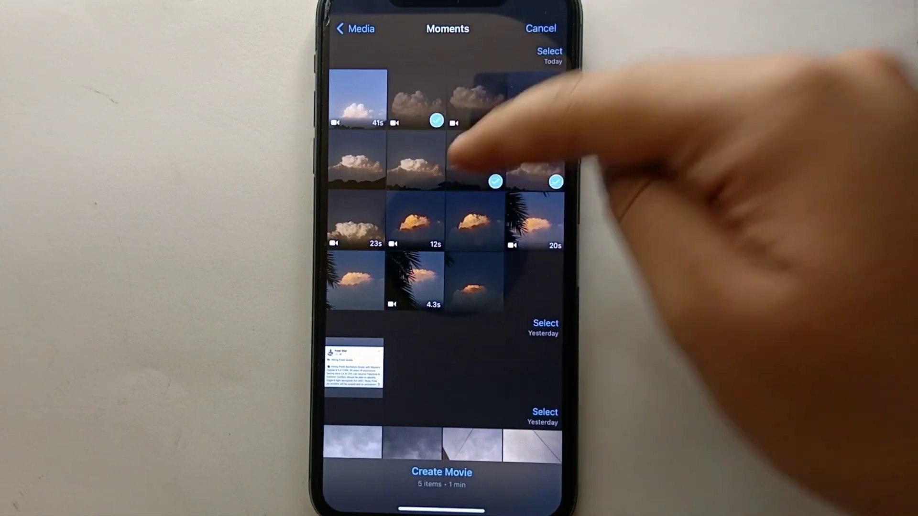
click(476, 162)
click(535, 161)
click(535, 101)
click(476, 100)
click(416, 100)
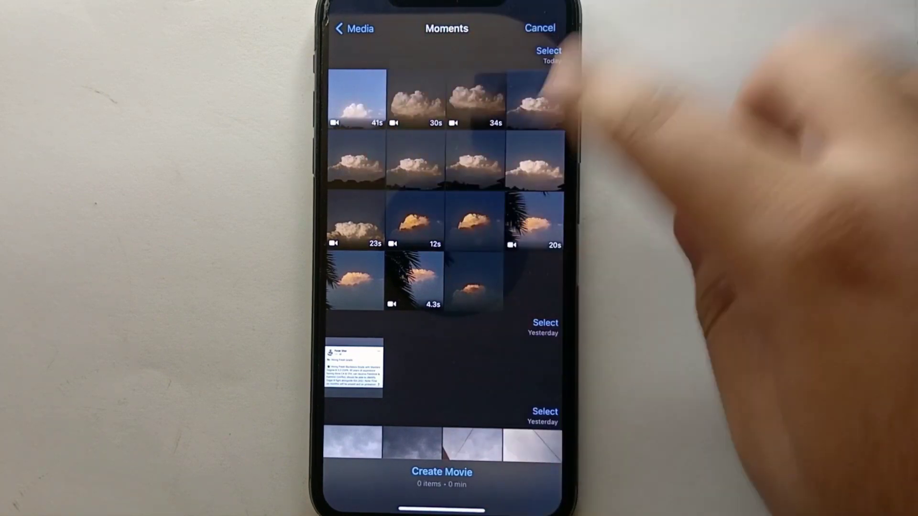
Pick only the 12-second golden cloud clip in row three and create the movie
click(474, 219)
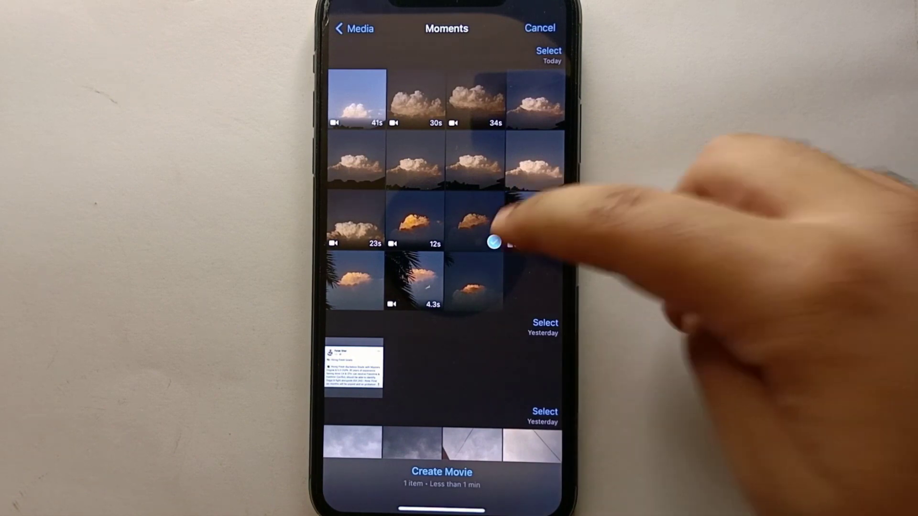
click(474, 219)
click(416, 219)
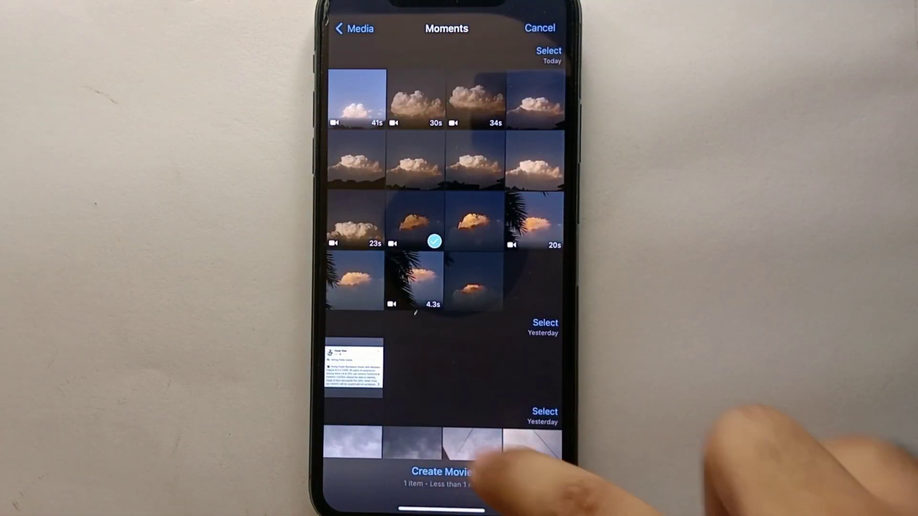
click(423, 471)
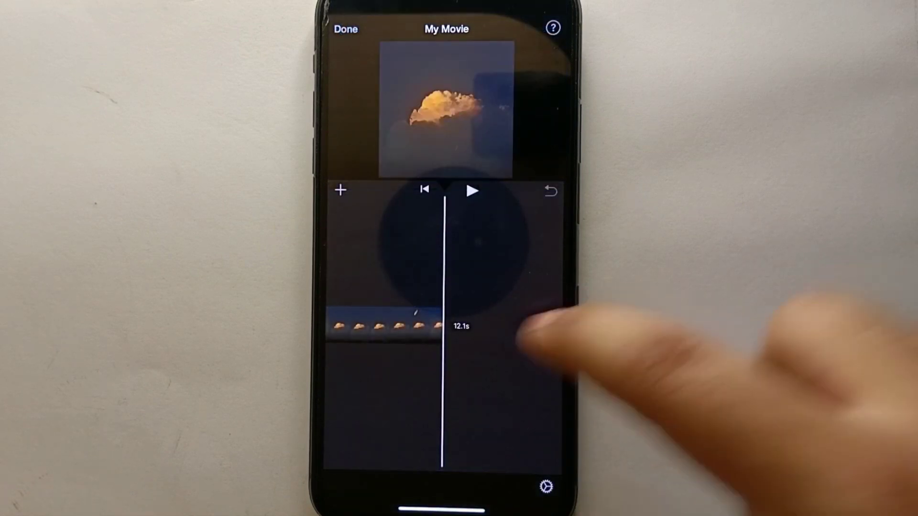
Line the playhead up with the cloud clip's start and select the clip
drag(474, 399, 546, 344)
drag(495, 326, 485, 327)
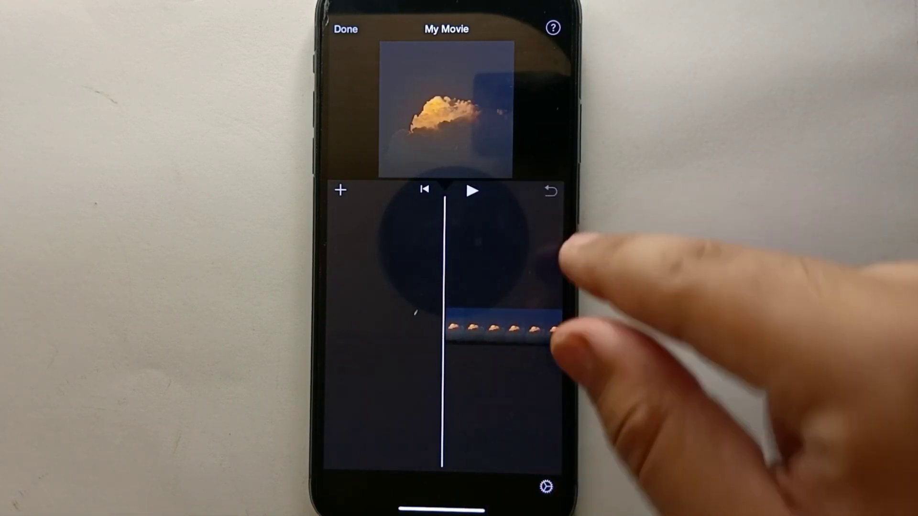
click(528, 327)
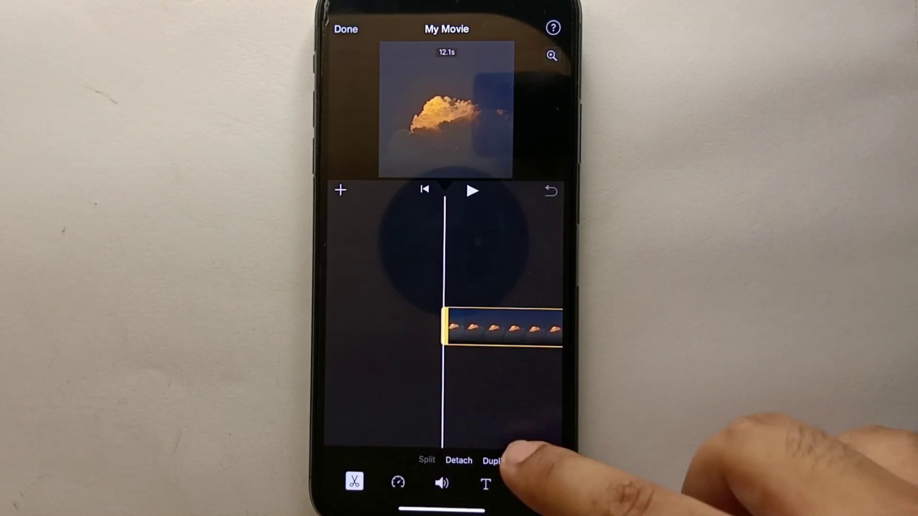
Add a Chromatic-style title to the cloud clip and select it in the viewer
click(485, 484)
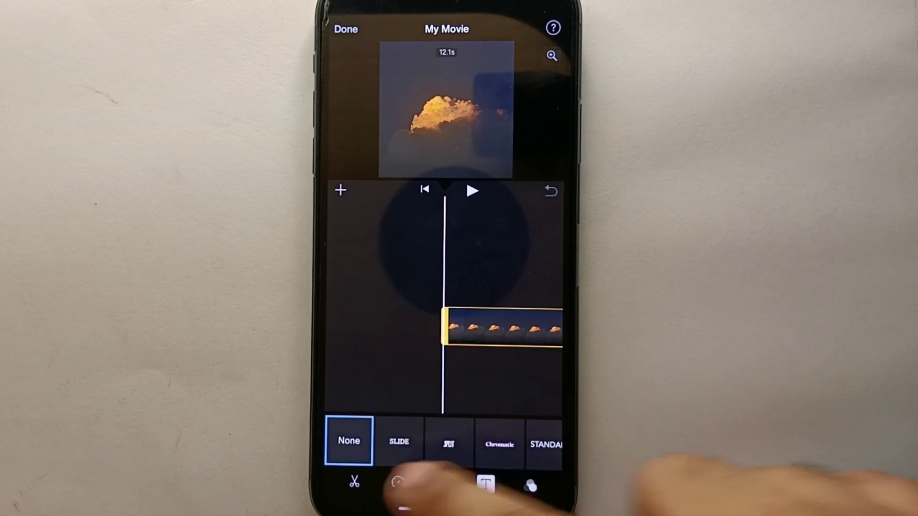
drag(535, 446, 410, 430)
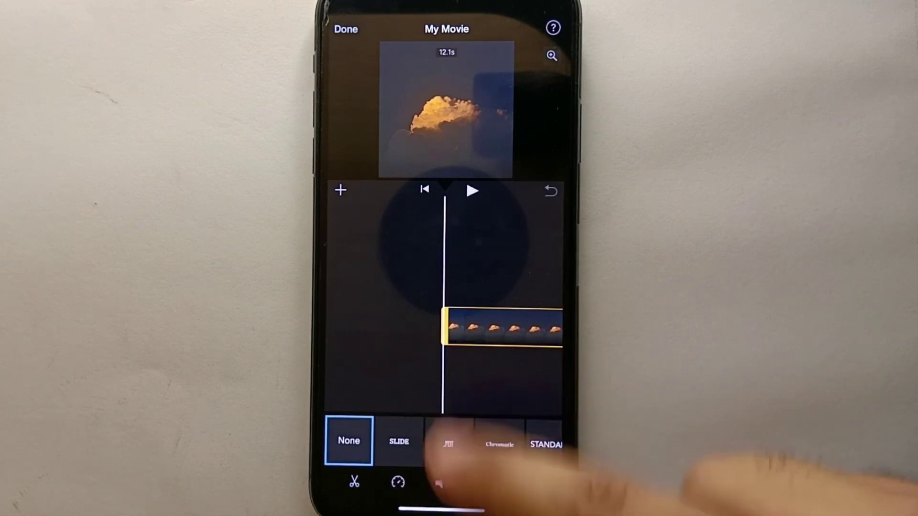
drag(545, 444, 488, 445)
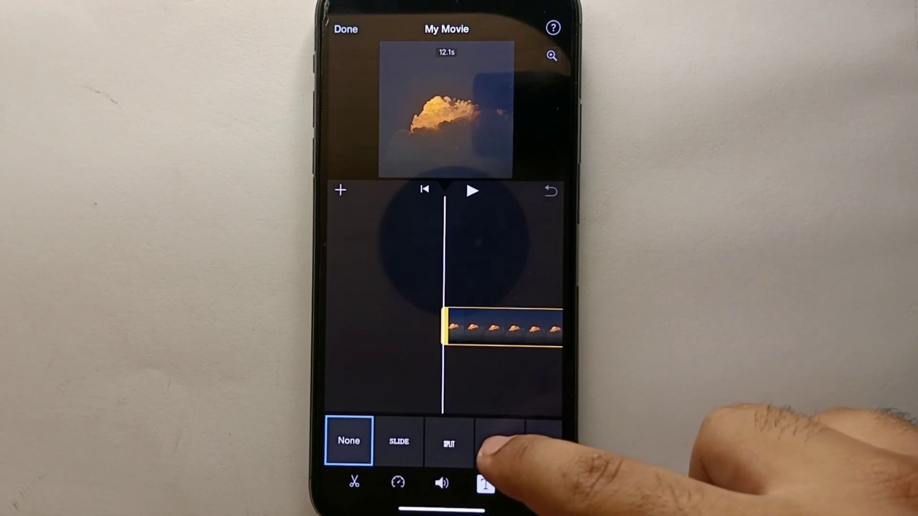
click(498, 444)
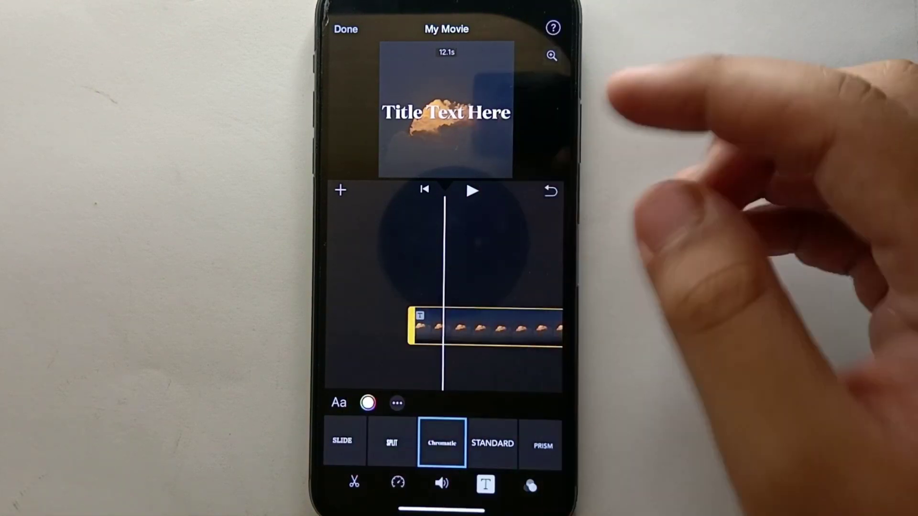
click(459, 111)
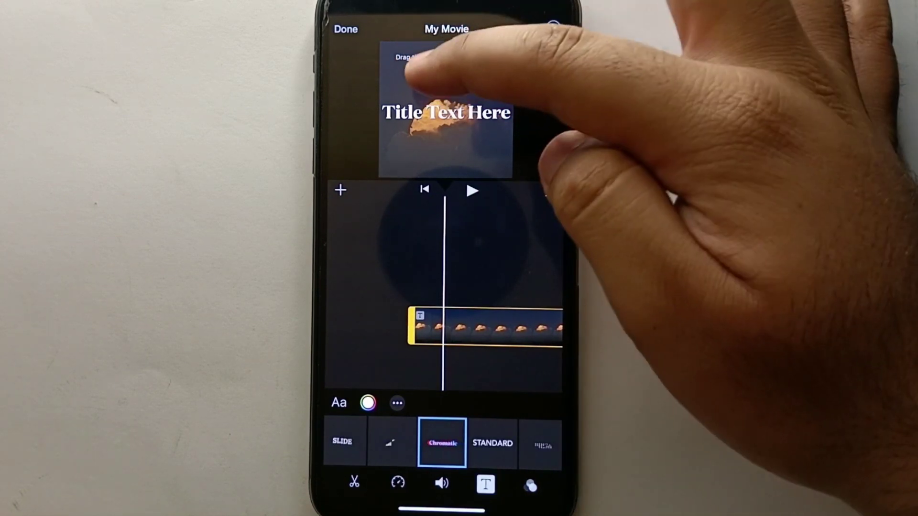
Replace the placeholder with 'Clouds' and drag the title toward the top of the frame
click(427, 72)
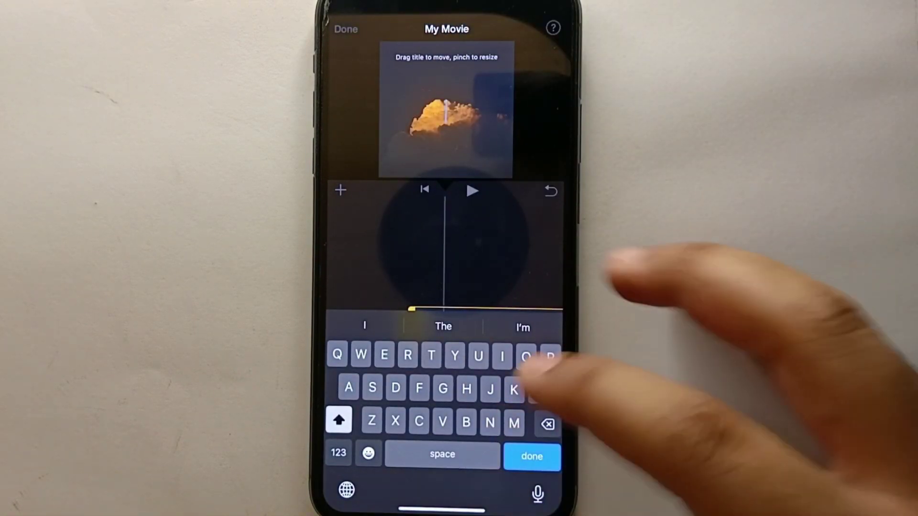
text(C)
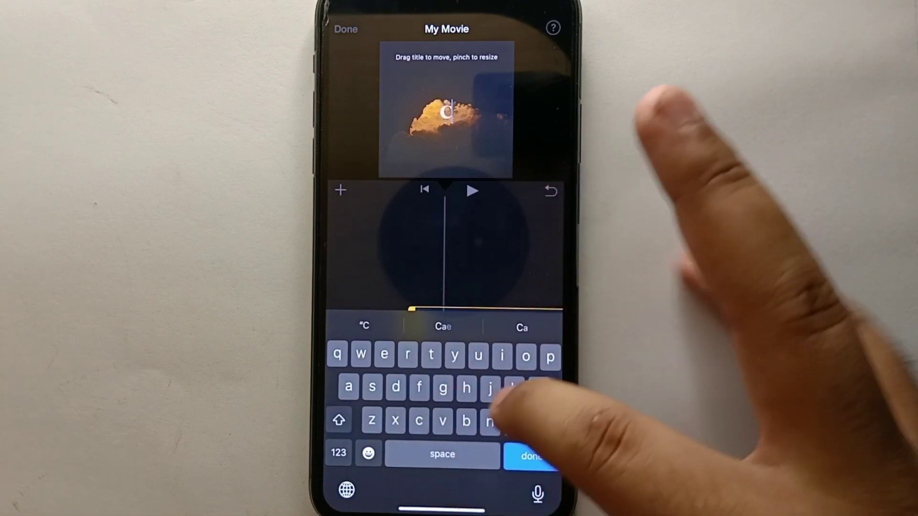
text(lou)
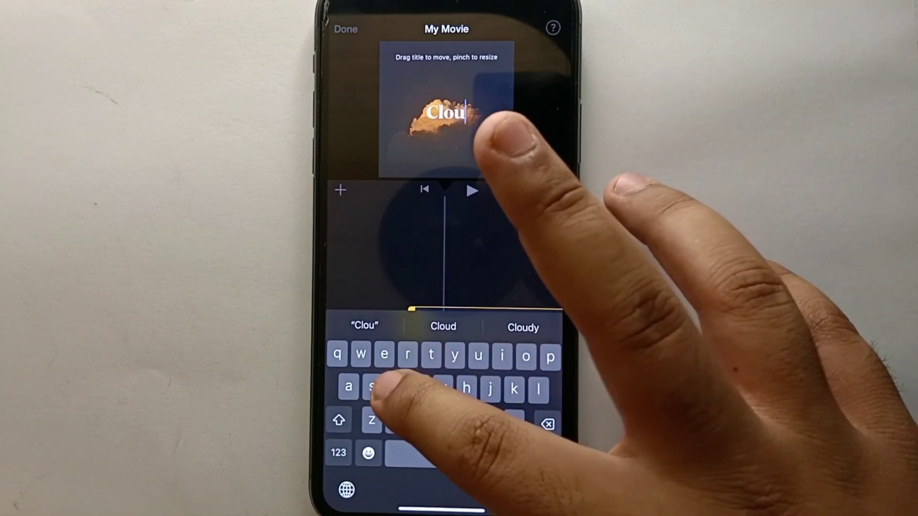
text(ds)
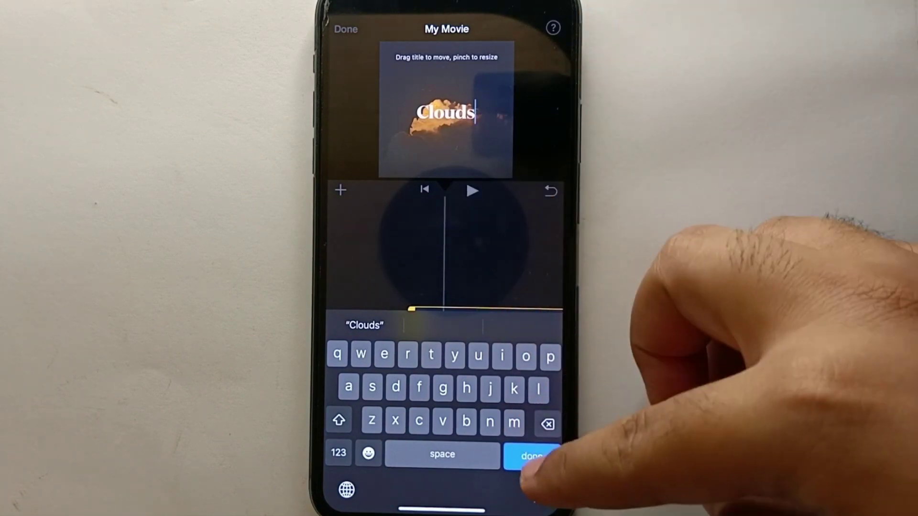
click(531, 457)
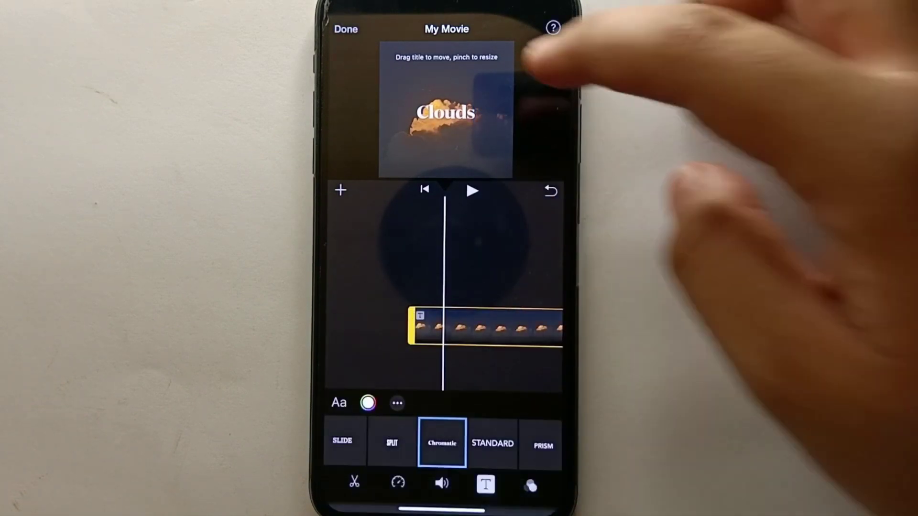
mouse_move(444, 112)
mouse_down()
mouse_move(454, 66)
mouse_move(416, 140)
mouse_up()
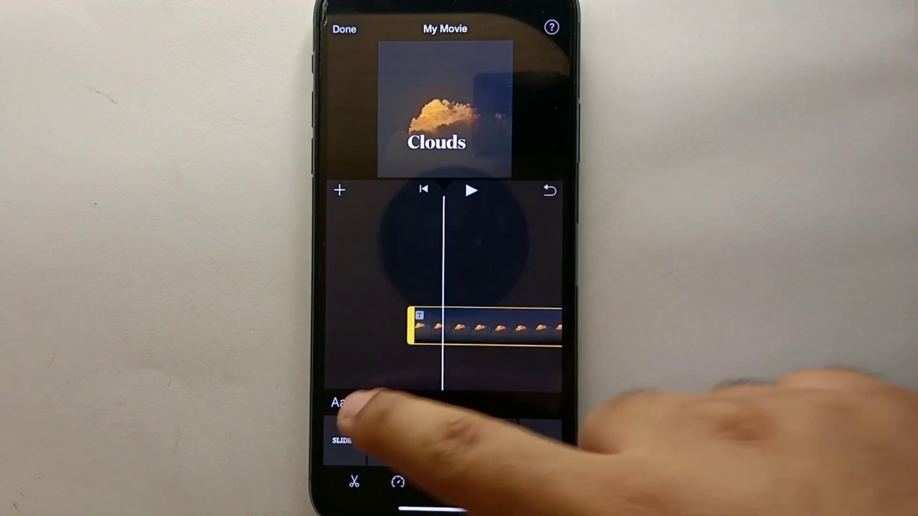
click(339, 403)
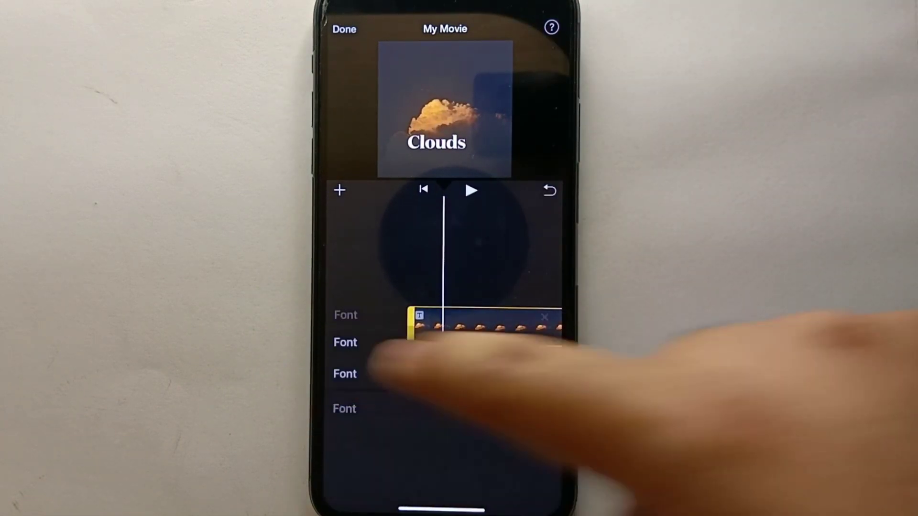
Set the Clouds title font to Al Tarikh
click(343, 373)
scroll(440, 323, down, 5)
scroll(441, 323, up, 5)
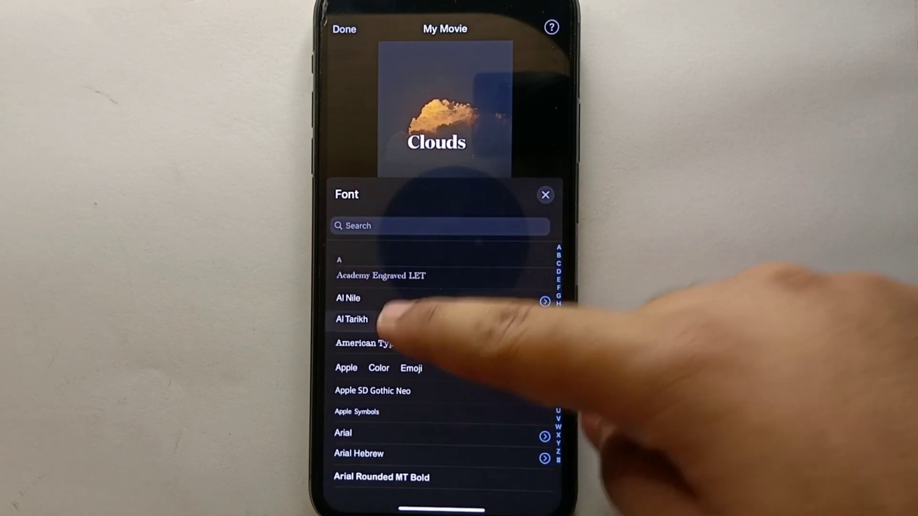
click(384, 319)
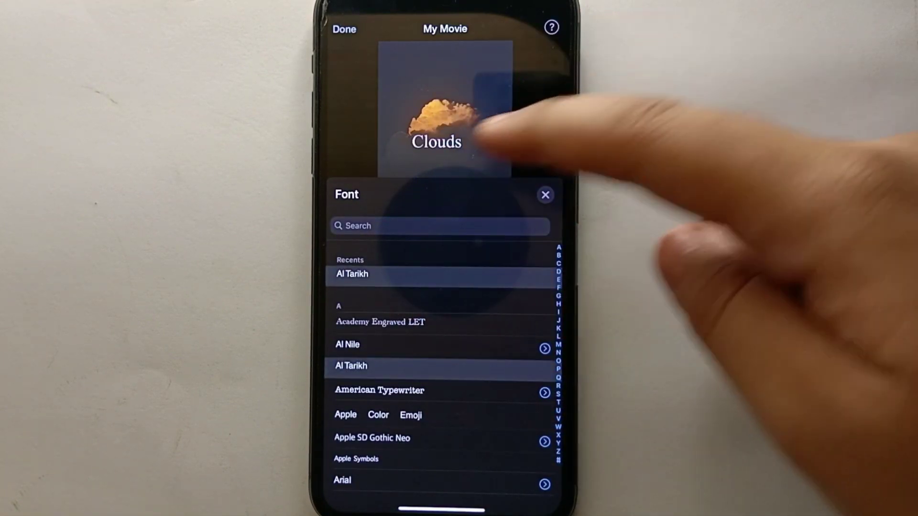
click(545, 194)
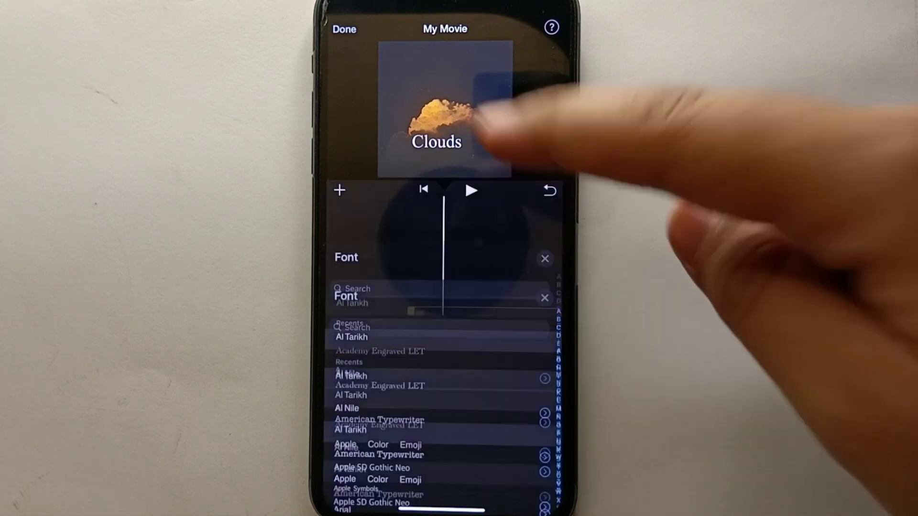
Colour the title light peach (F6C983) after trying light green
click(369, 404)
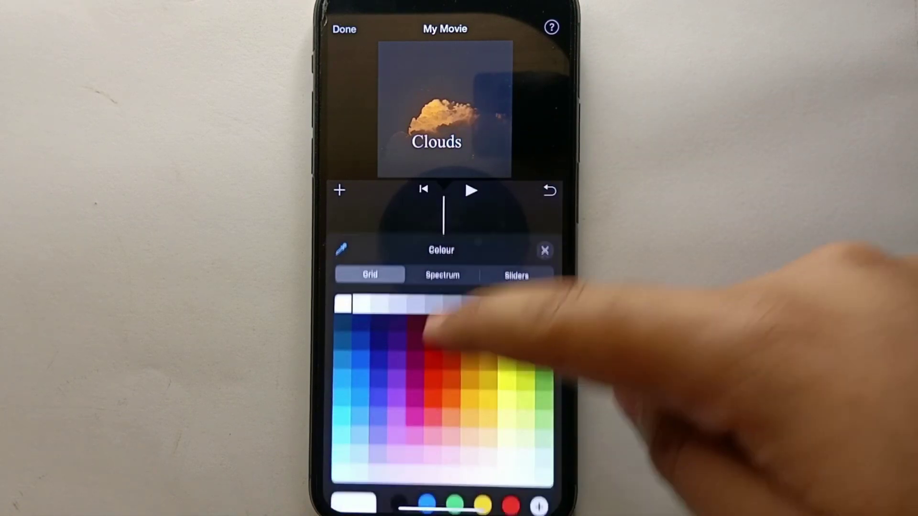
click(544, 414)
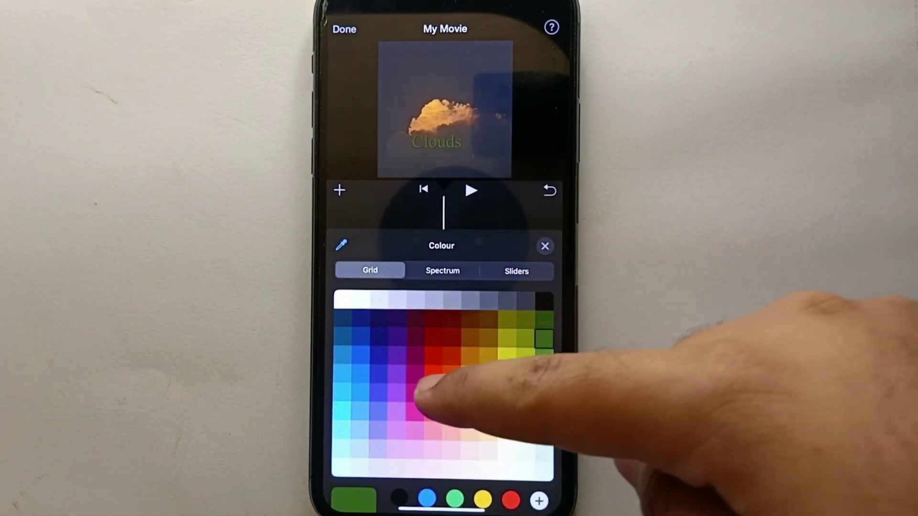
click(469, 430)
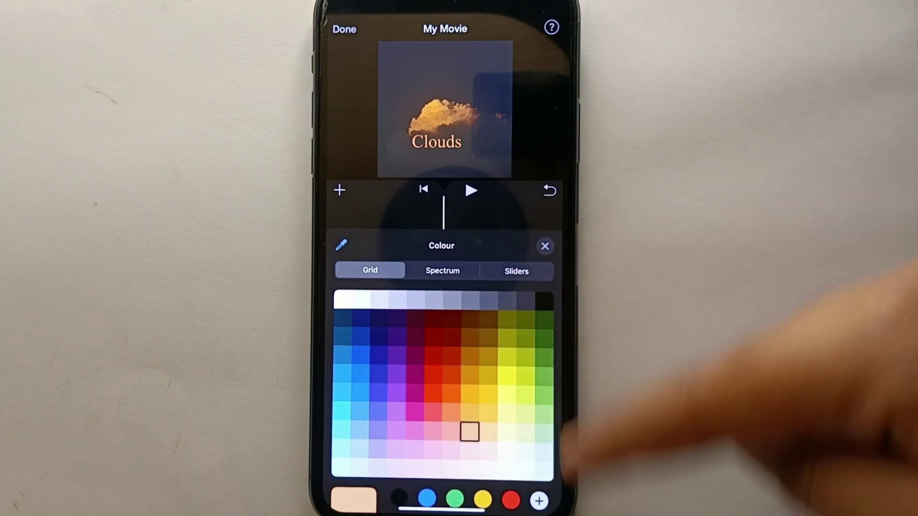
click(443, 271)
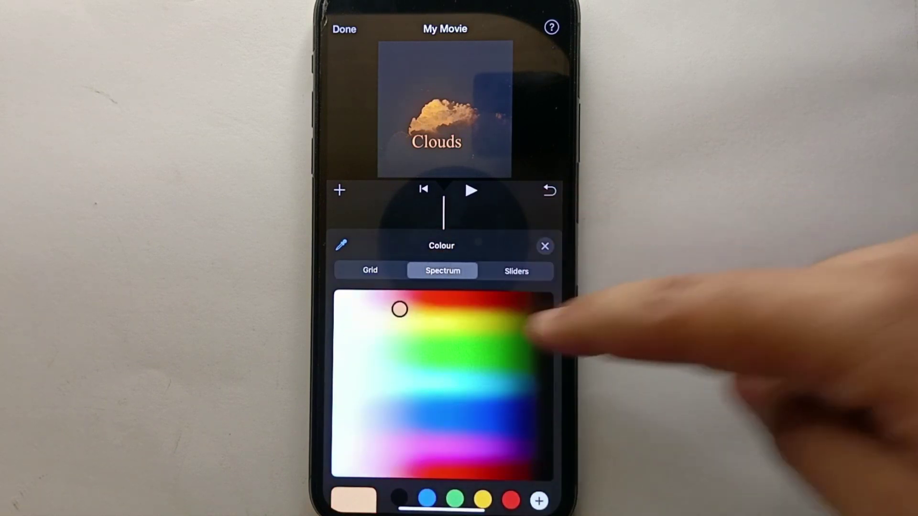
click(511, 270)
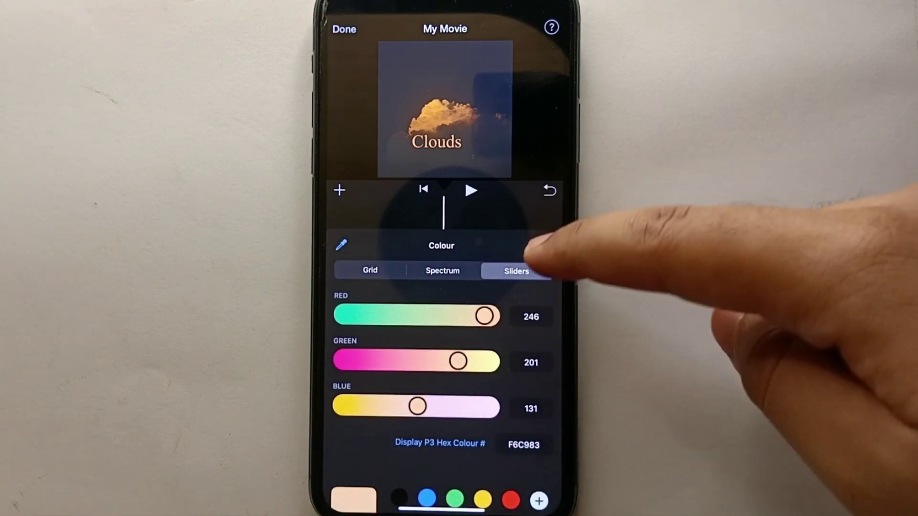
click(545, 246)
Try the Lower Third style, then keep the centred Default title style
click(546, 404)
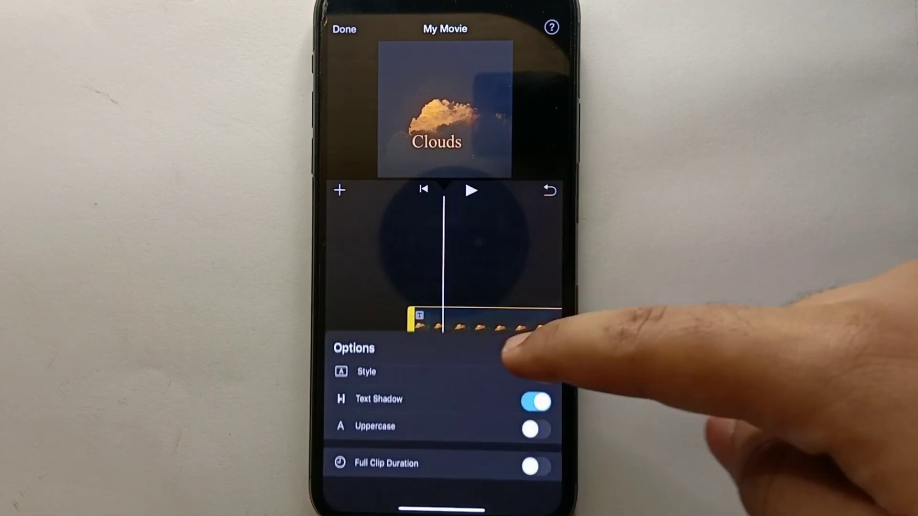
click(449, 368)
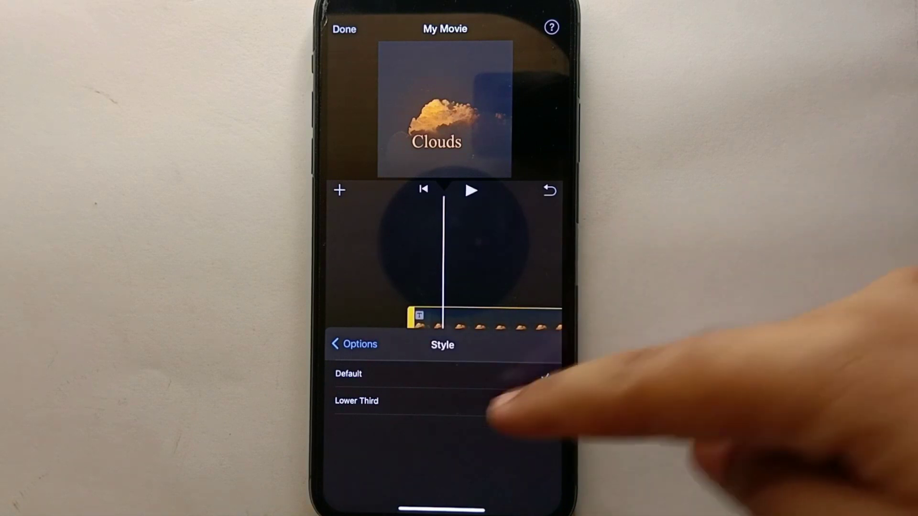
click(430, 402)
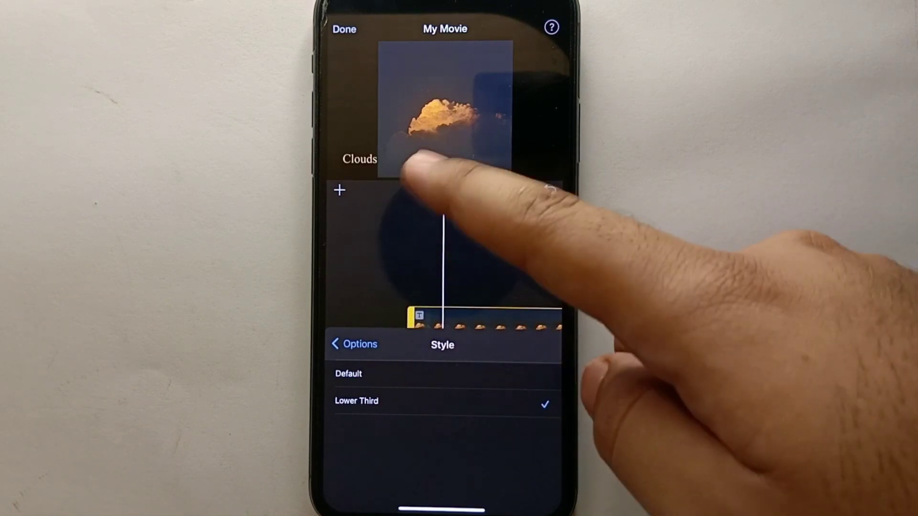
click(388, 373)
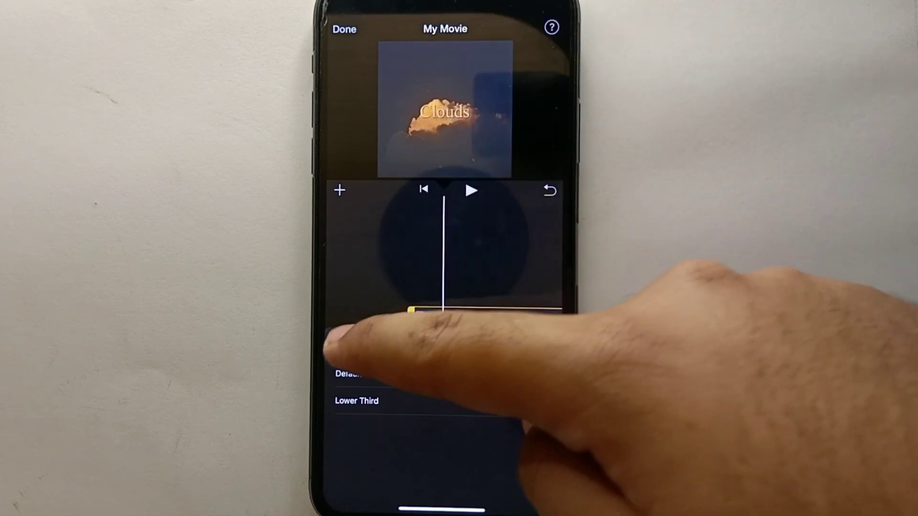
click(348, 344)
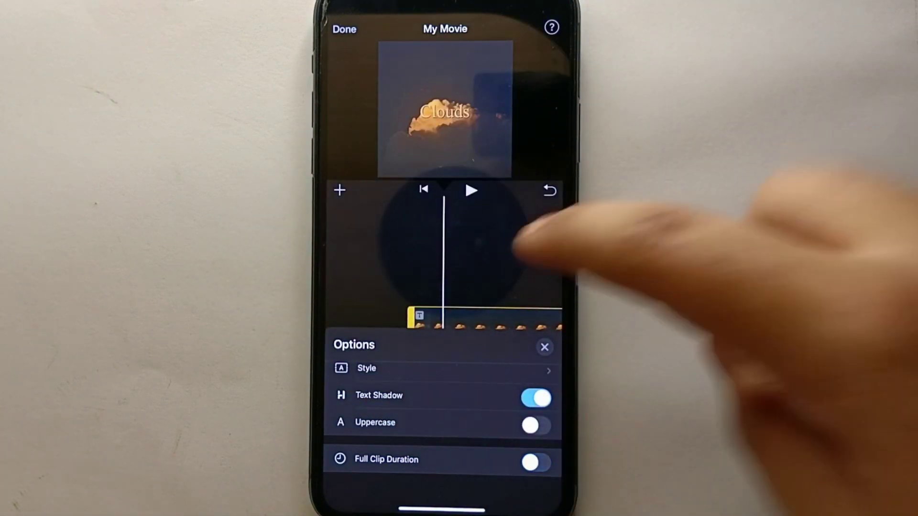
Close the title options, play the movie, and stop on the titled clip
click(545, 347)
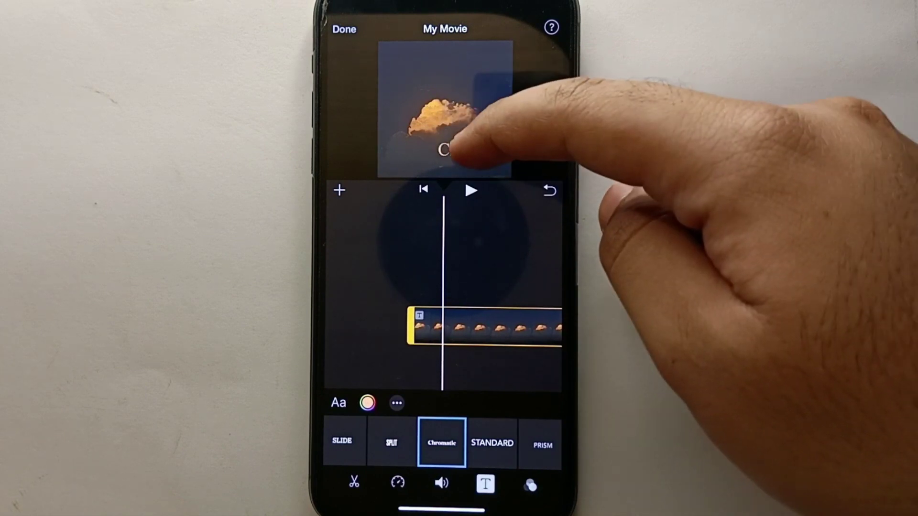
click(471, 191)
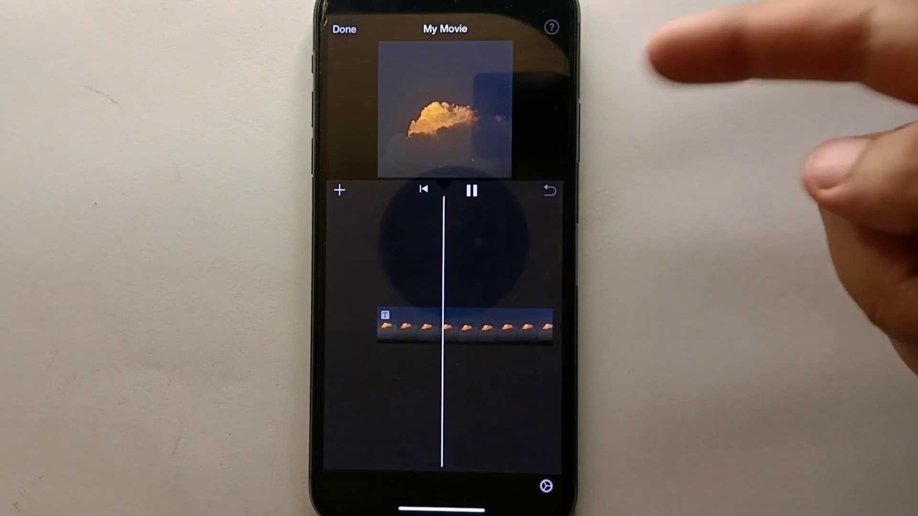
click(474, 327)
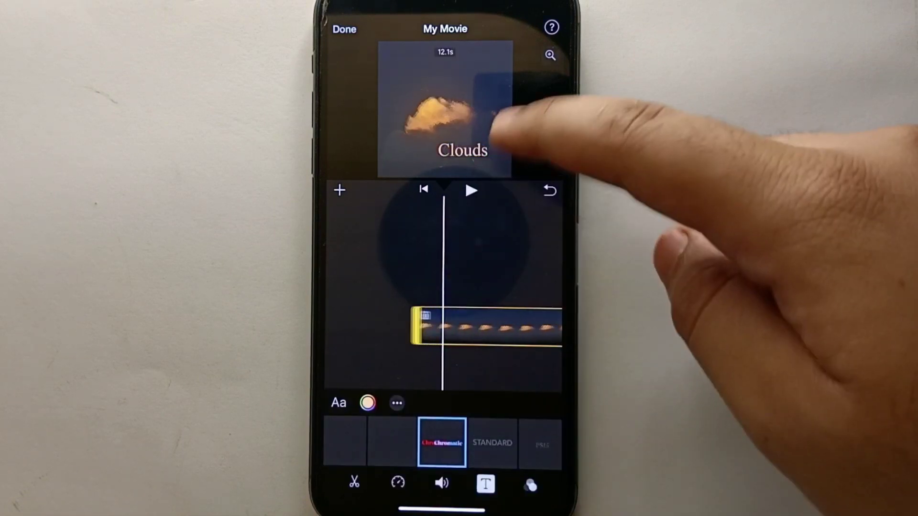
Reopen and close the title options, then play the movie through to its end
click(532, 486)
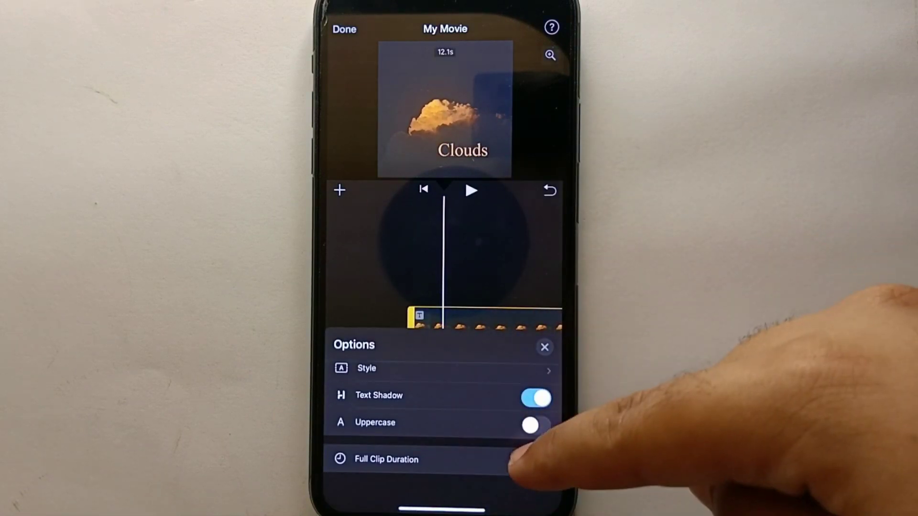
click(502, 271)
click(471, 190)
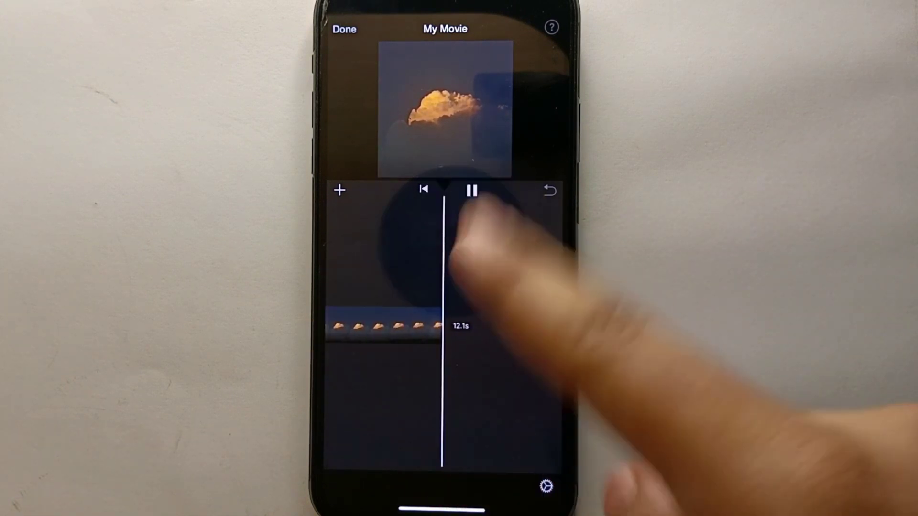
click(472, 190)
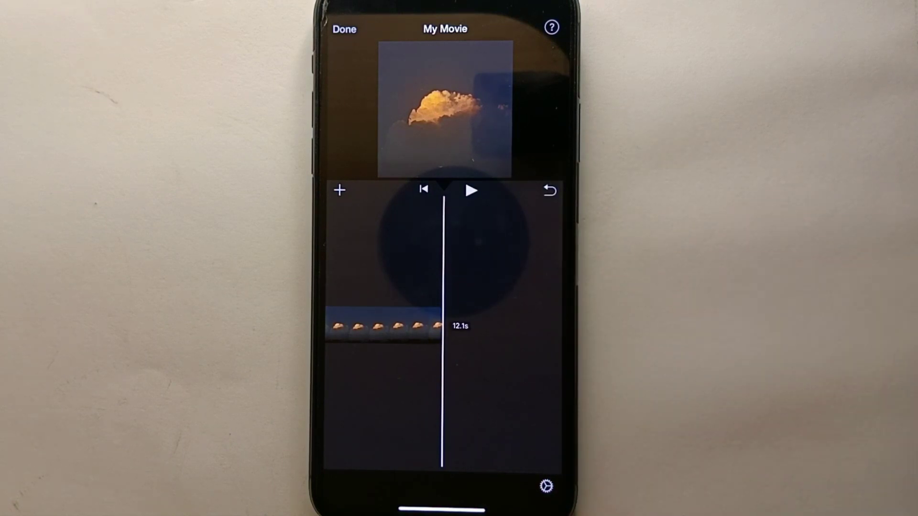